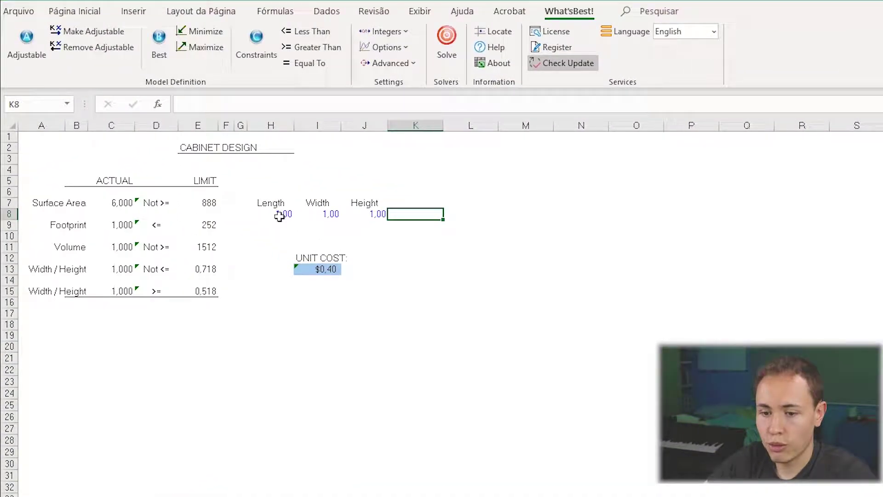
- Review the workbook's defined names in the Name Manager, starting from the Length cell H8
click(278, 214)
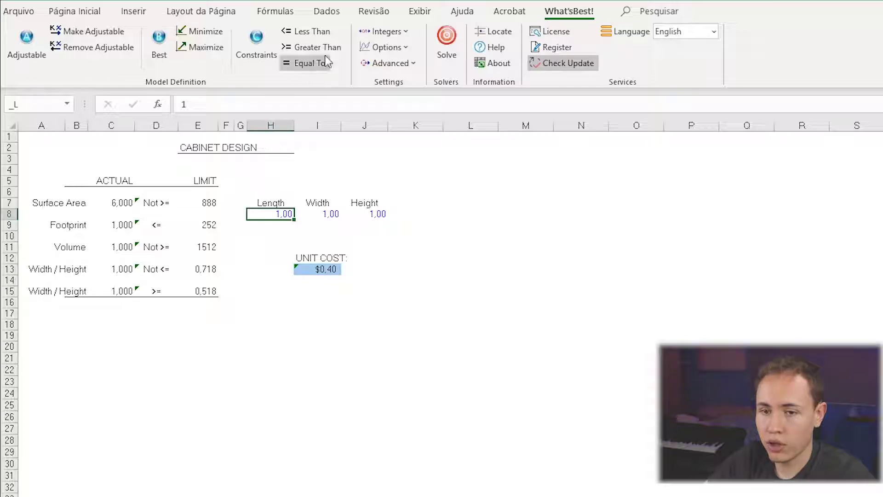
click(277, 12)
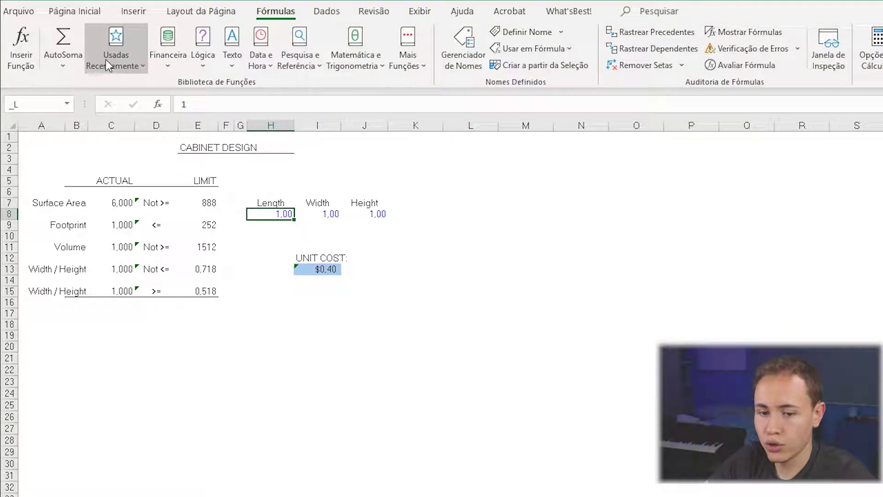
click(463, 46)
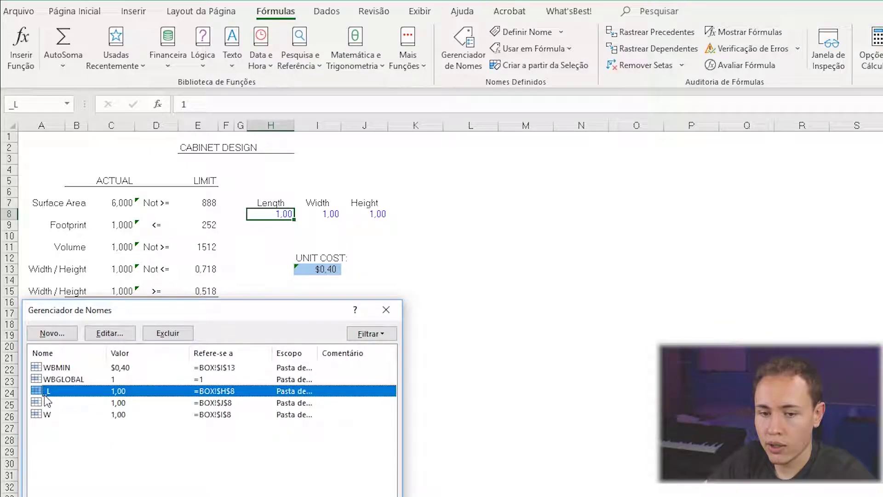
click(386, 310)
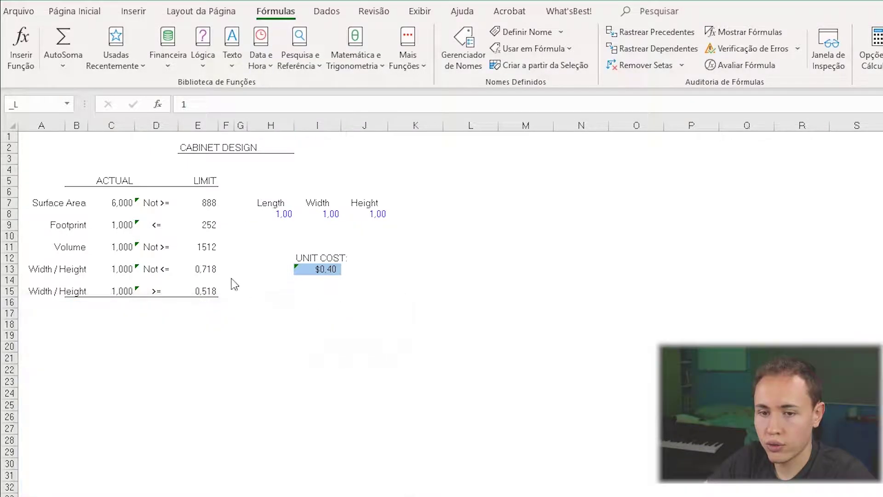
- Examine the Surface Area formula in C7 term by term, leaving it unedited
click(122, 201)
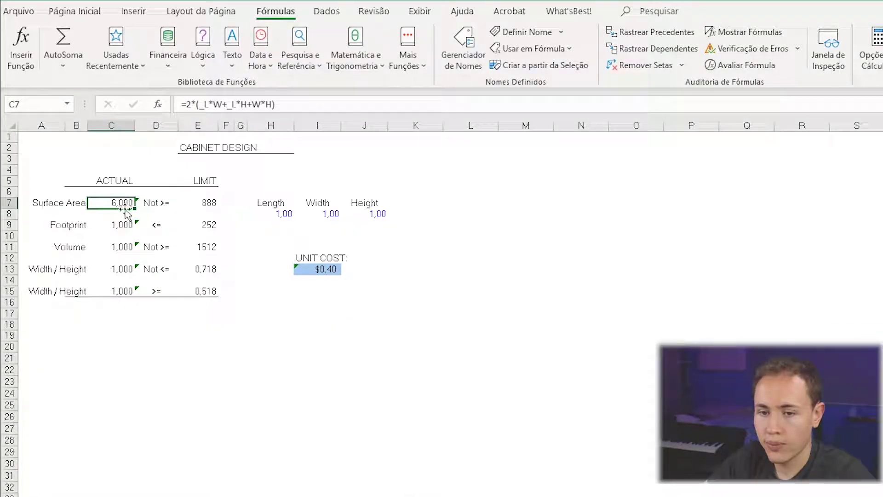
double_click(209, 111)
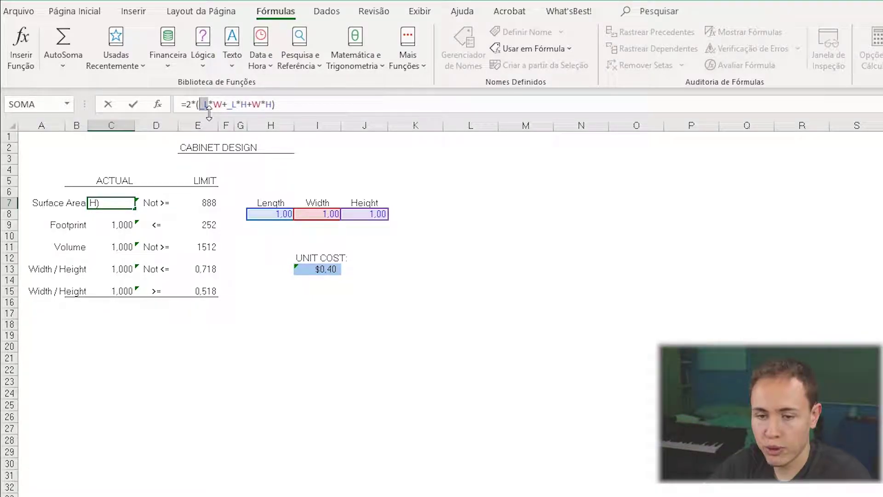
key(Return)
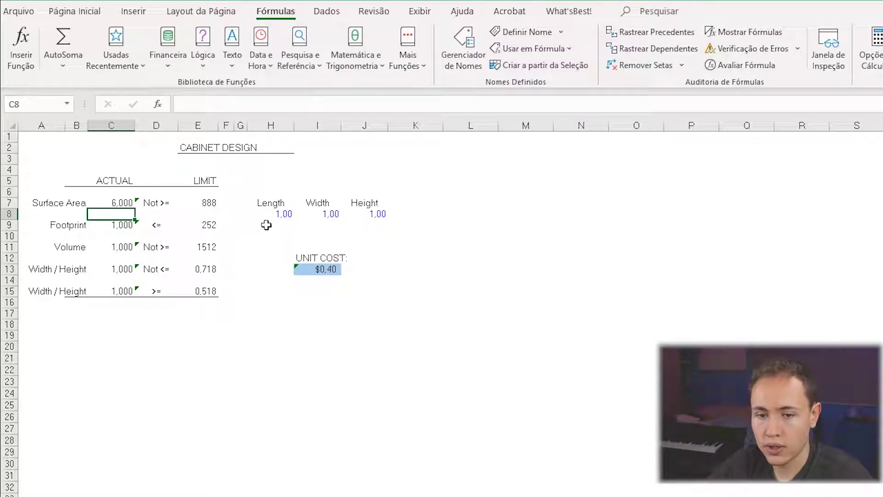
click(121, 203)
drag(200, 104, 220, 104)
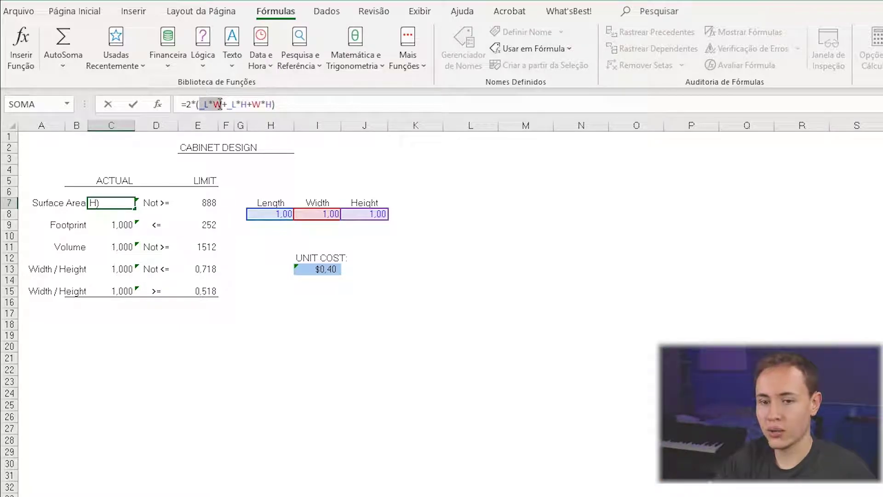
drag(205, 104, 226, 104)
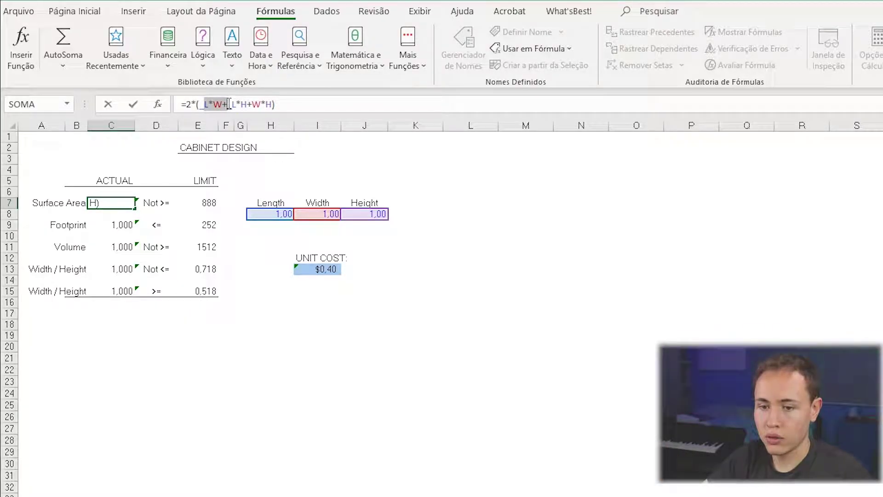
drag(231, 104, 262, 104)
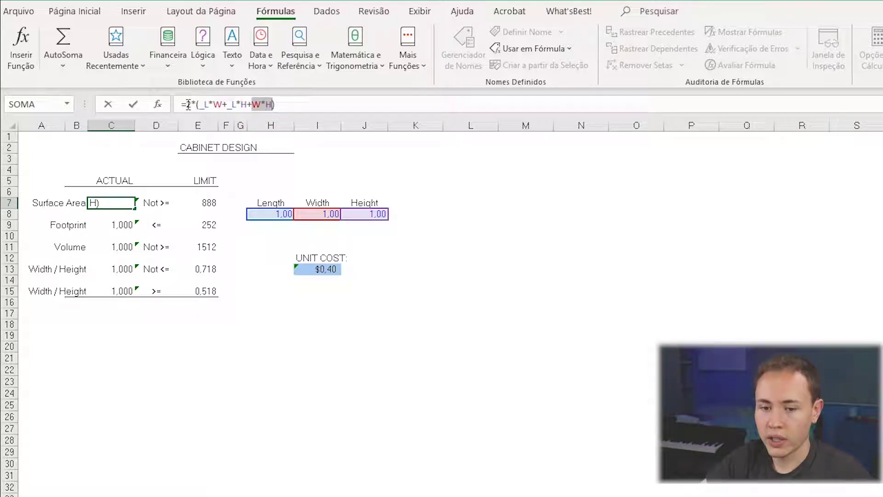
key(Return)
click(118, 204)
- Examine the Footprint, Volume and Width / Height formulas in the ACTUAL column and the limit in E13
click(121, 222)
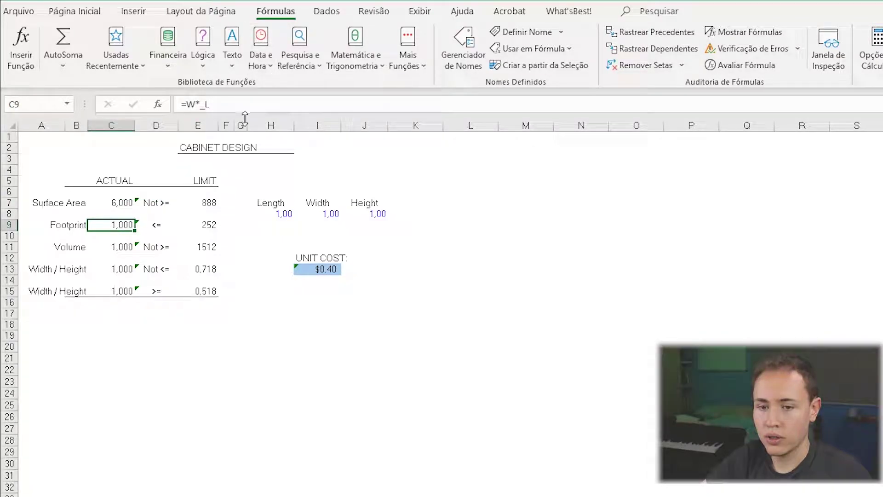
click(229, 106)
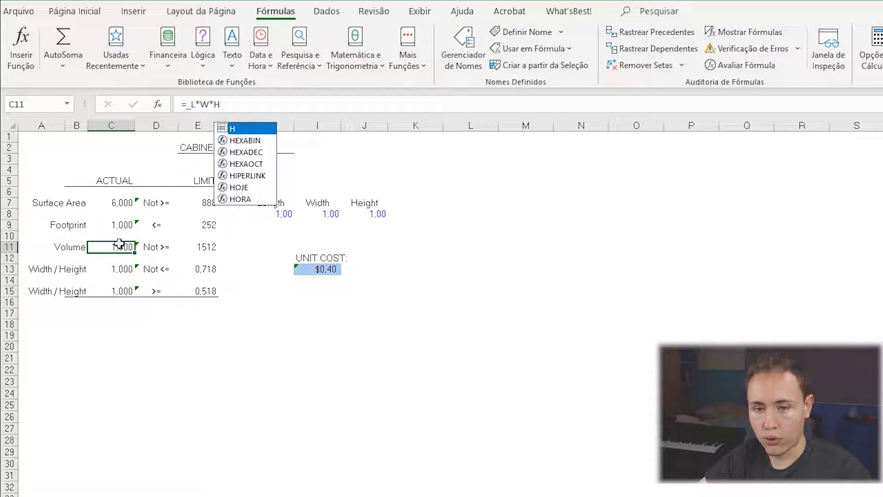
key(ctrl+Return)
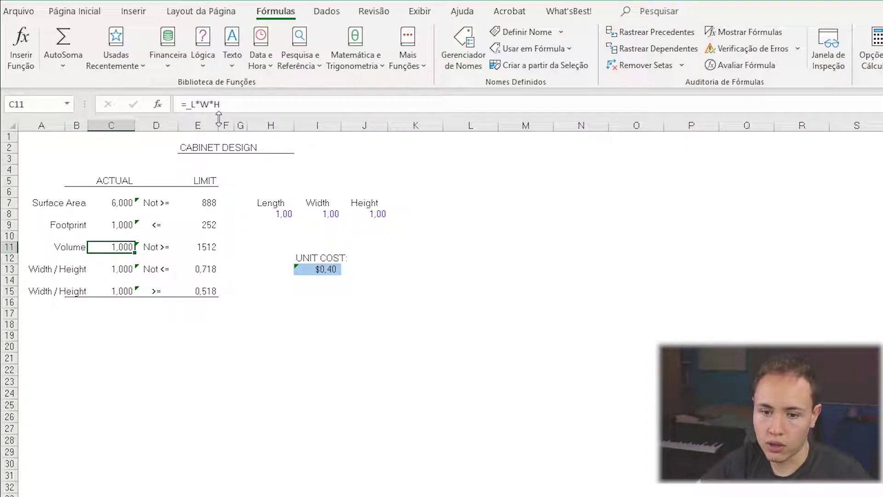
click(113, 225)
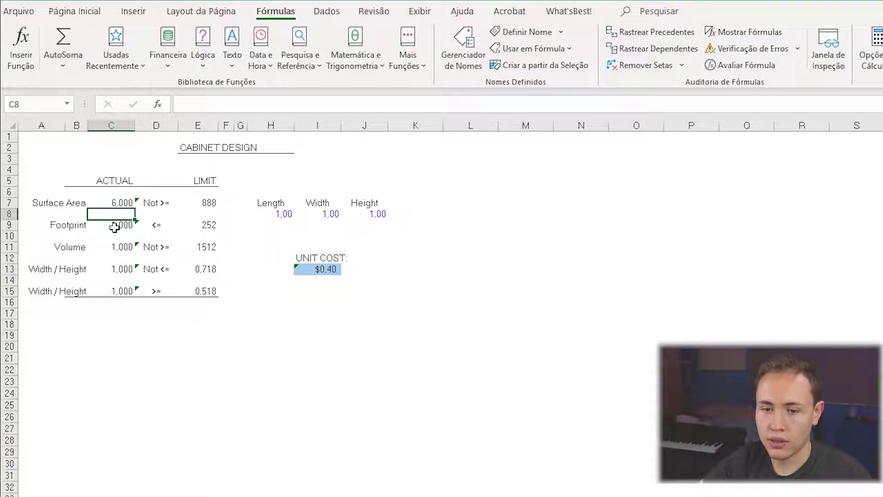
click(125, 201)
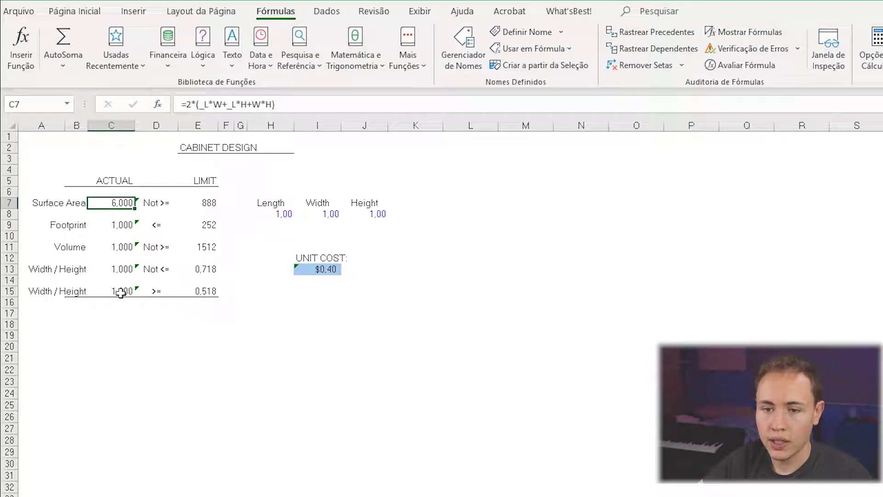
click(114, 271)
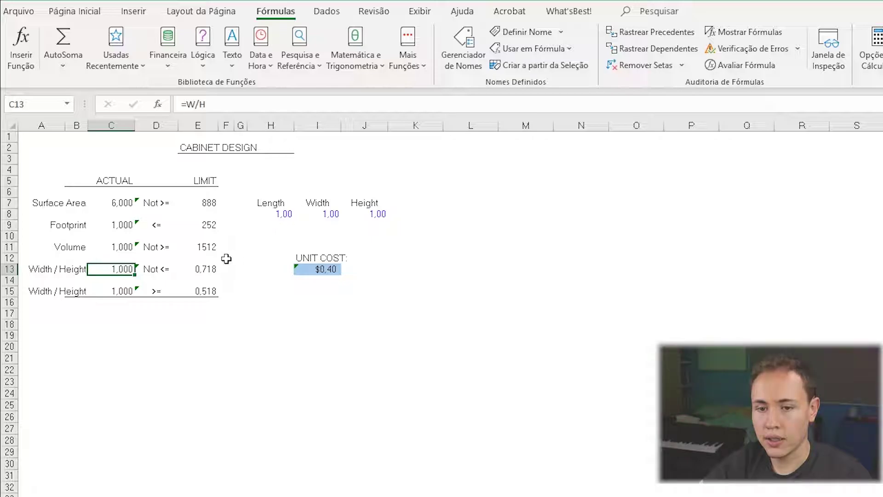
click(207, 268)
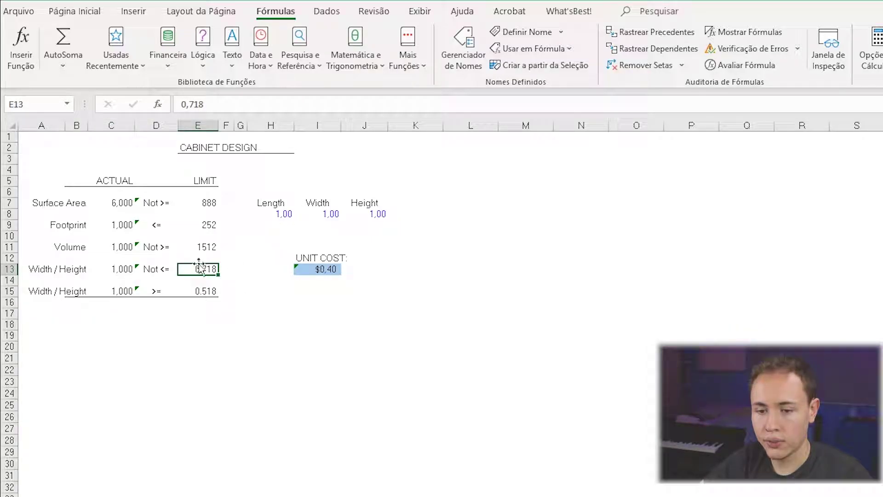
- Look over the Length, Width and Height variable cells in rows 7 and 8
click(271, 213)
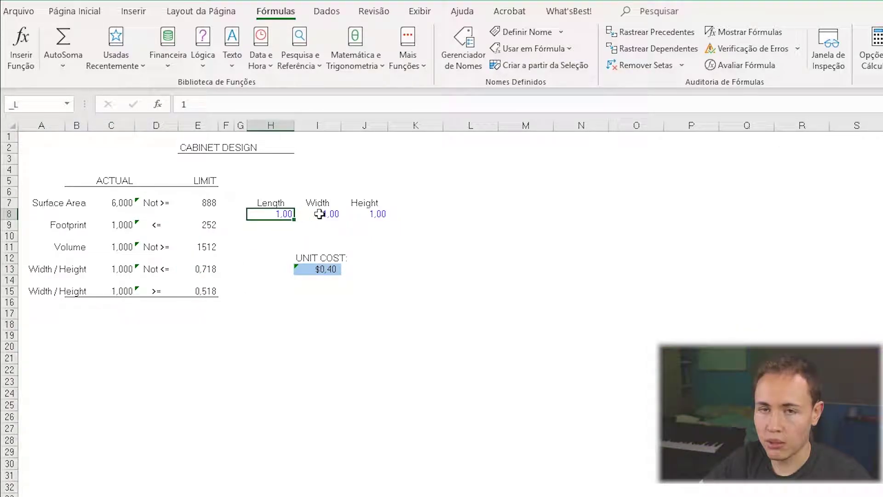
drag(270, 202, 263, 214)
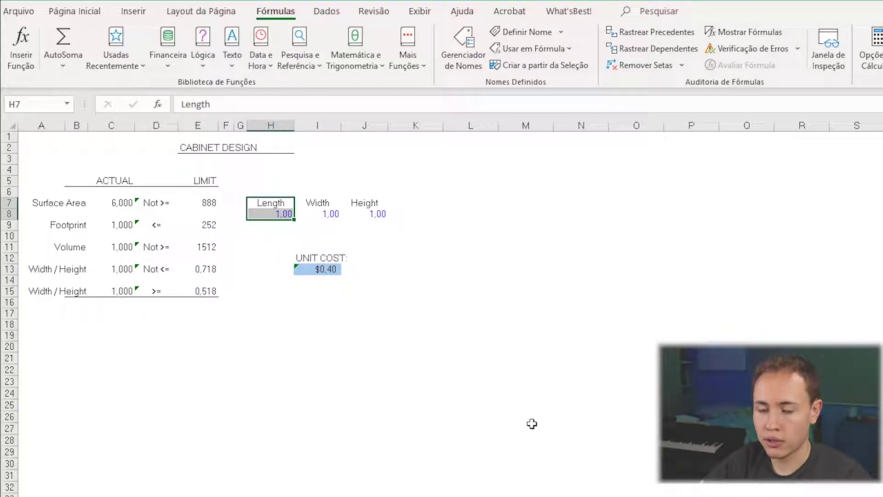
drag(329, 203, 373, 214)
- Examine the UNIT COST formula in I13 term by term, including its multipliers and side-area products
click(317, 269)
click(329, 104)
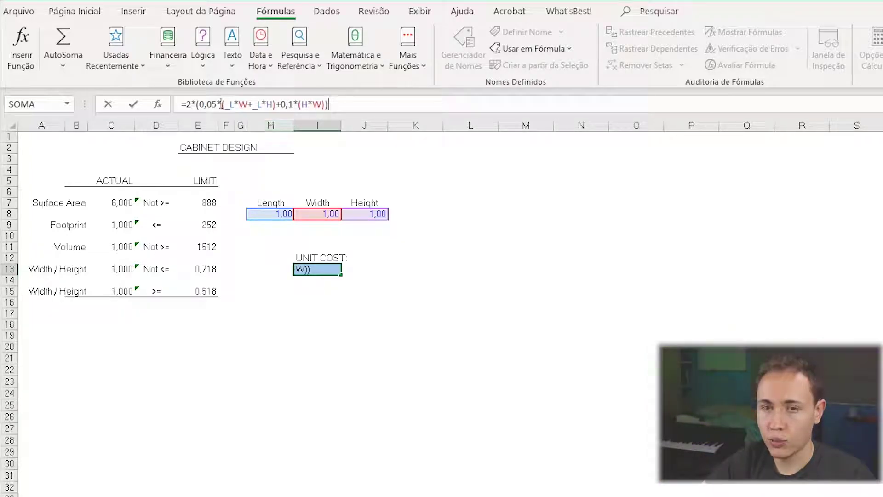
double_click(189, 104)
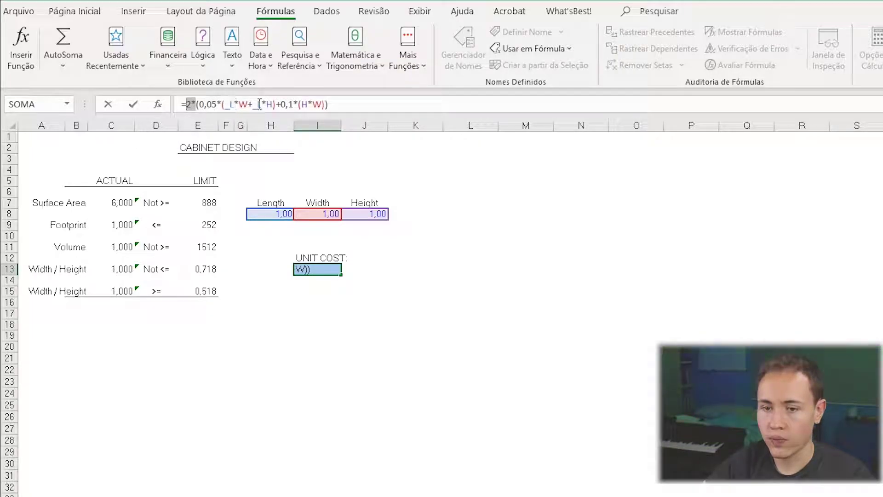
drag(272, 104, 222, 104)
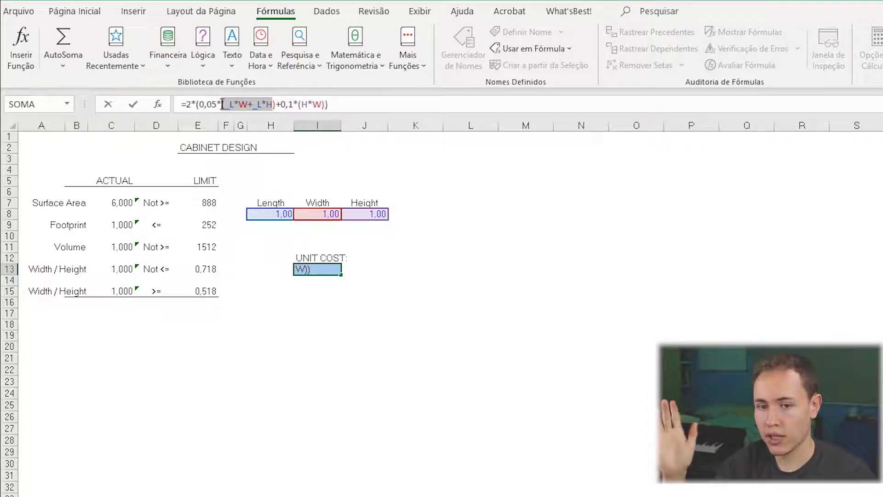
click(252, 104)
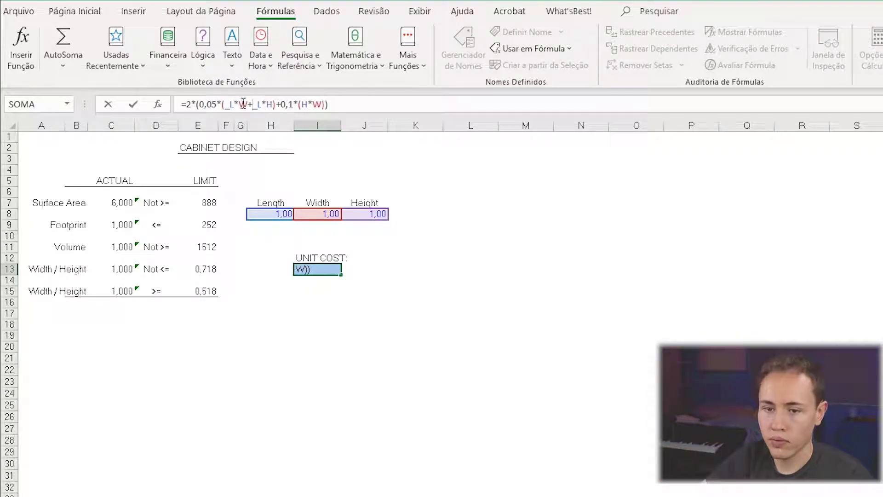
drag(230, 104, 250, 104)
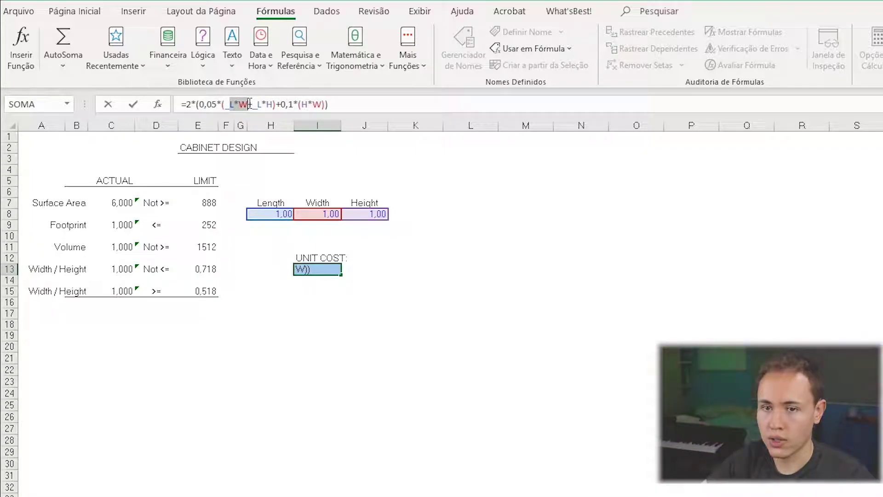
drag(257, 104, 273, 104)
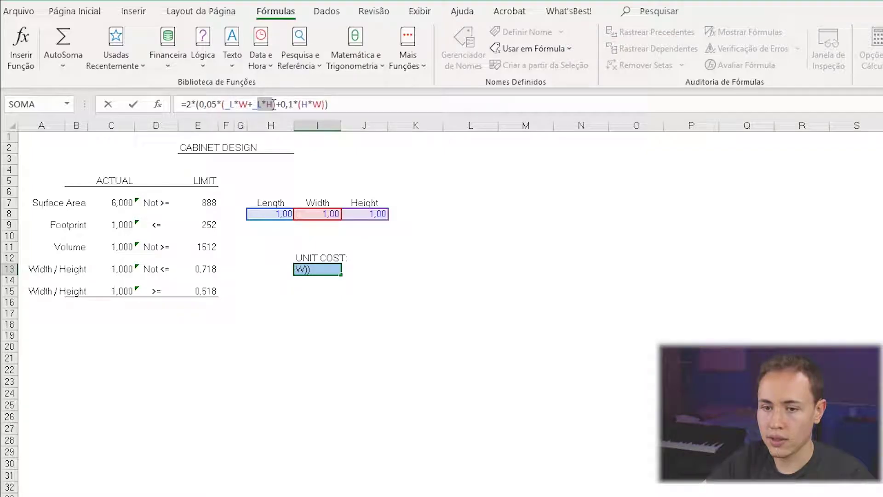
drag(199, 106, 218, 107)
drag(301, 105, 323, 104)
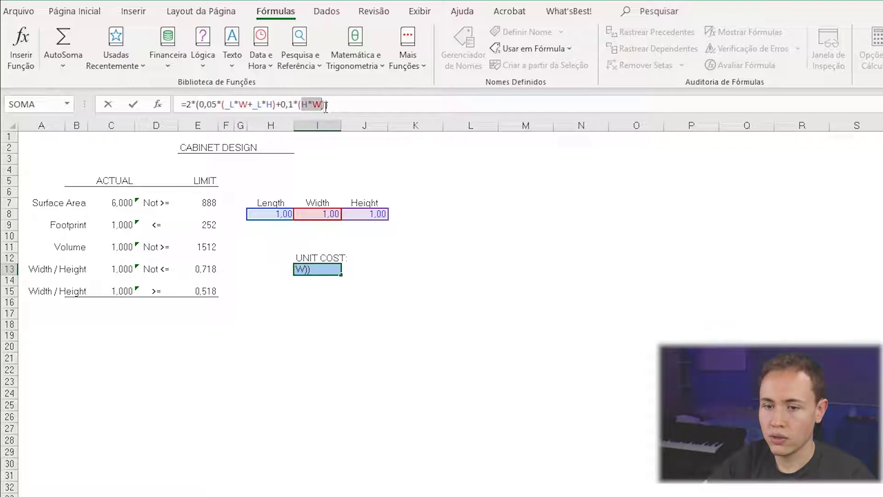
click(187, 105)
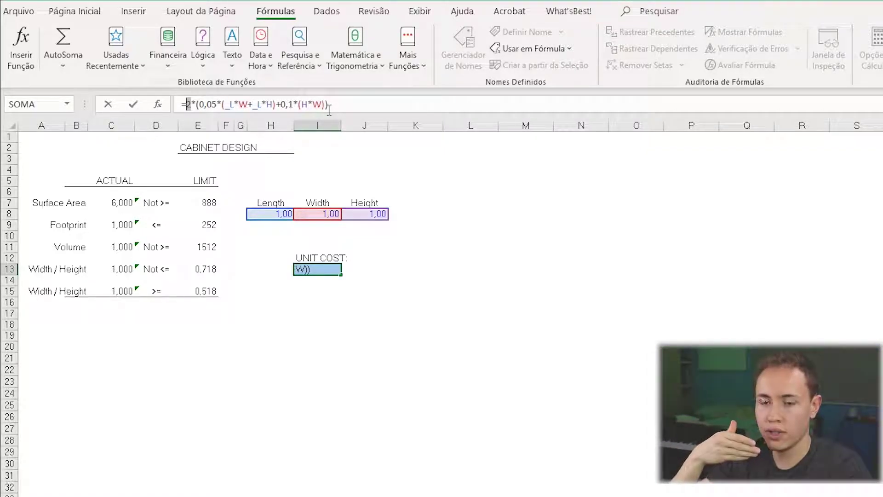
key(Return)
click(341, 271)
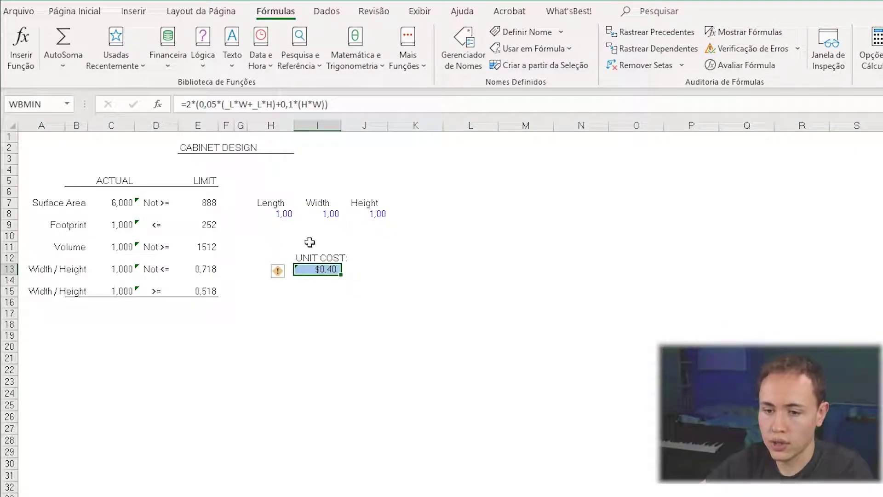
- Start a manual unit cost check in L9 with the formula text =1*1*,1+1*1*1+,05*1*1+
click(463, 227)
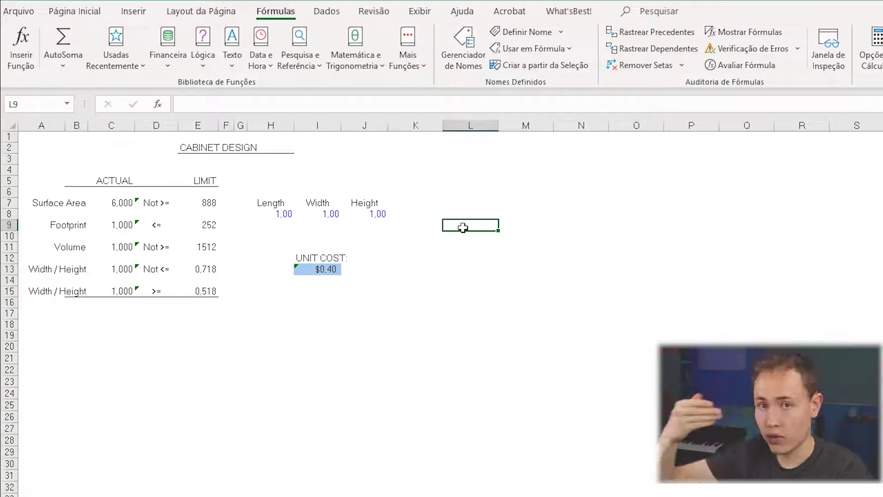
text(1)
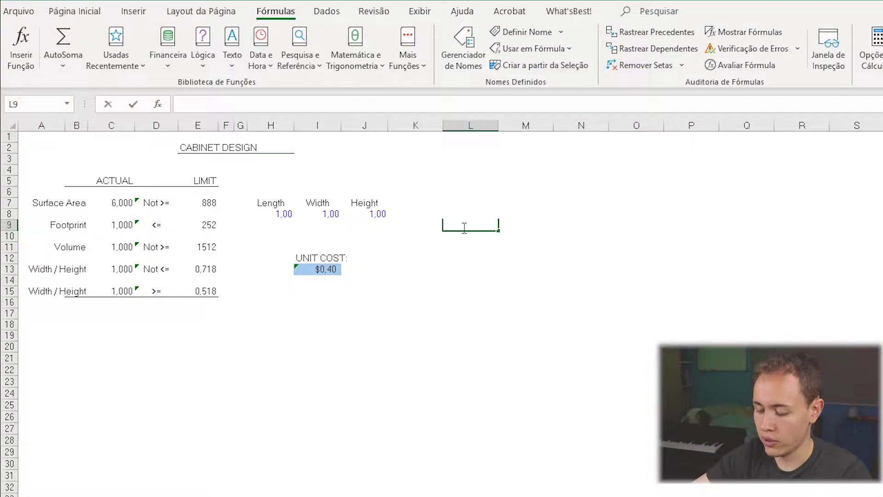
key(BackSpace)
text(=1*1)
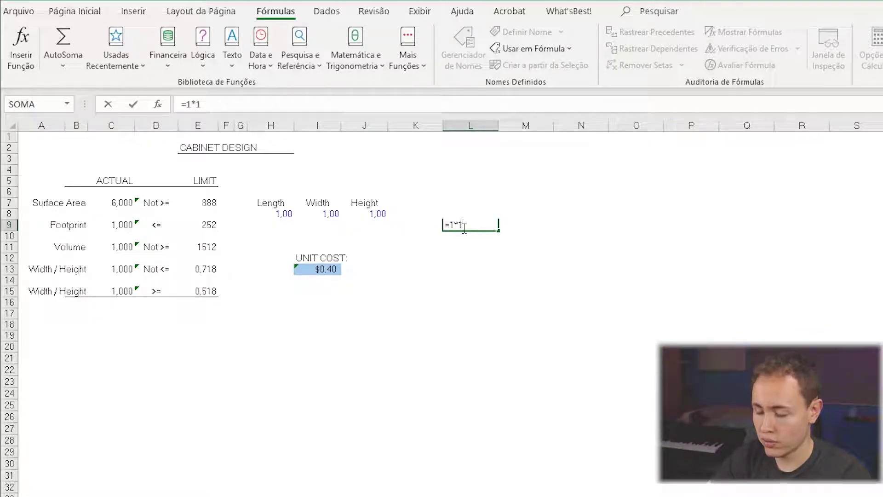
text(*,1)
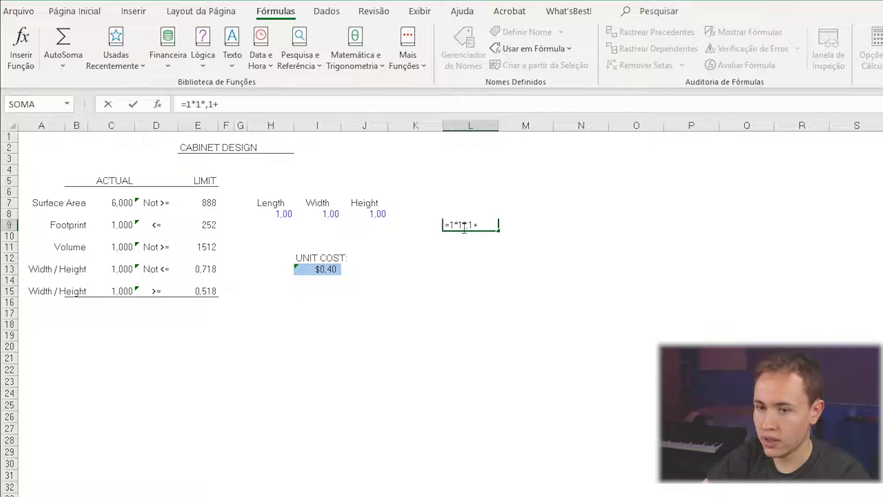
text(+1*1*1+)
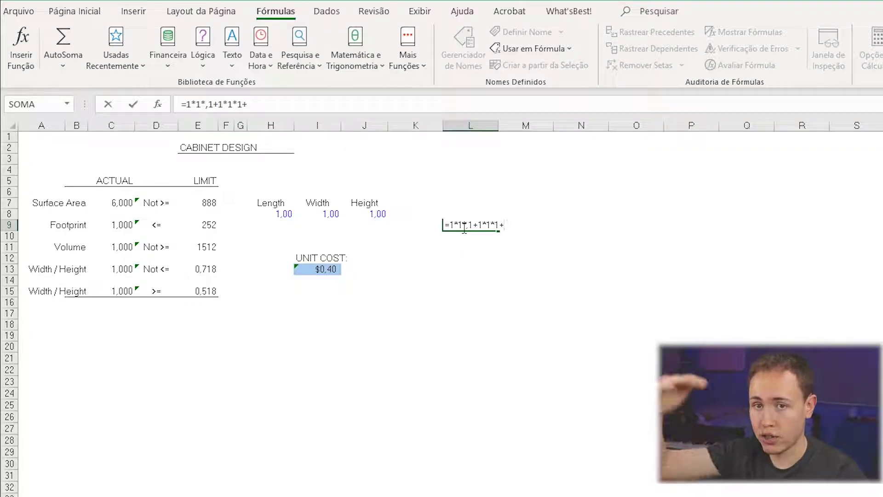
text(,05*1*1+)
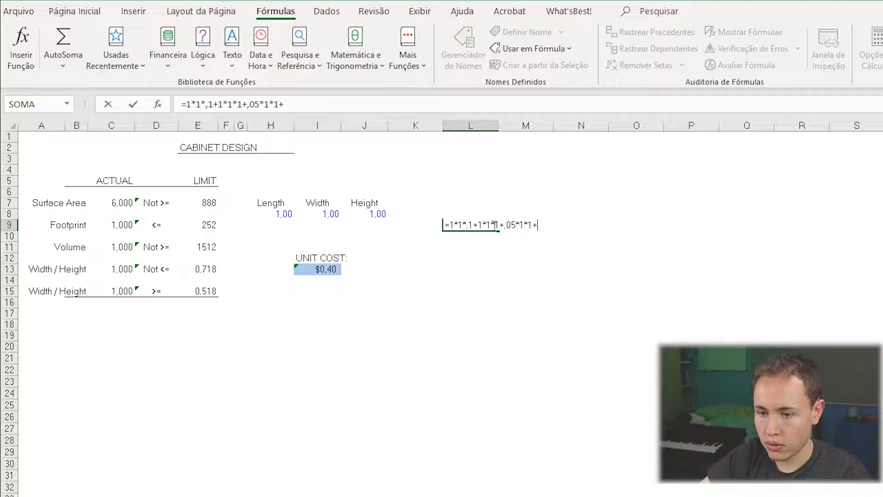
- Rewrite the first two terms of the L9 check formula as 0,1*1*1+0,1*1*1
text(;)
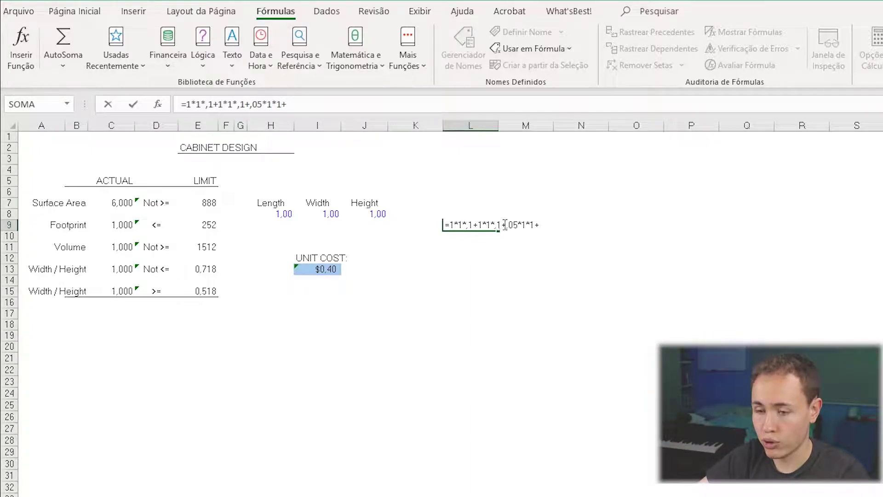
drag(506, 225, 523, 224)
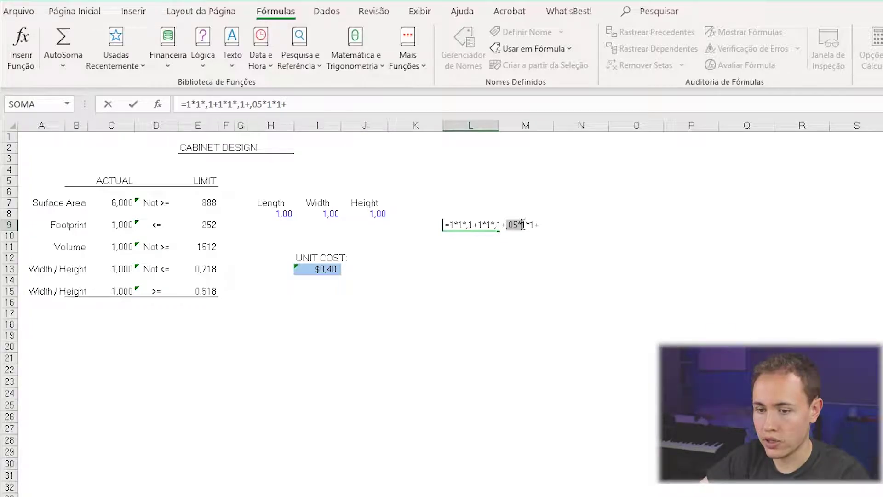
key(Left)
key(Left)
key(Left)
key(BackSpace)
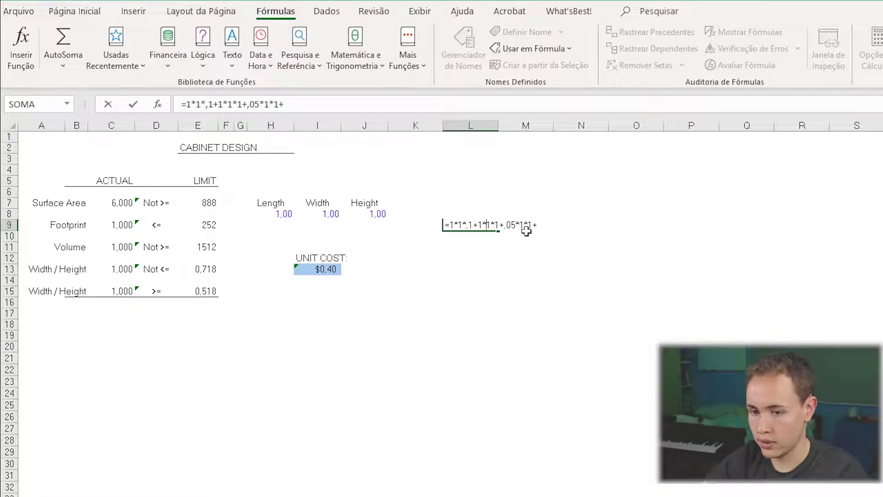
text(,)
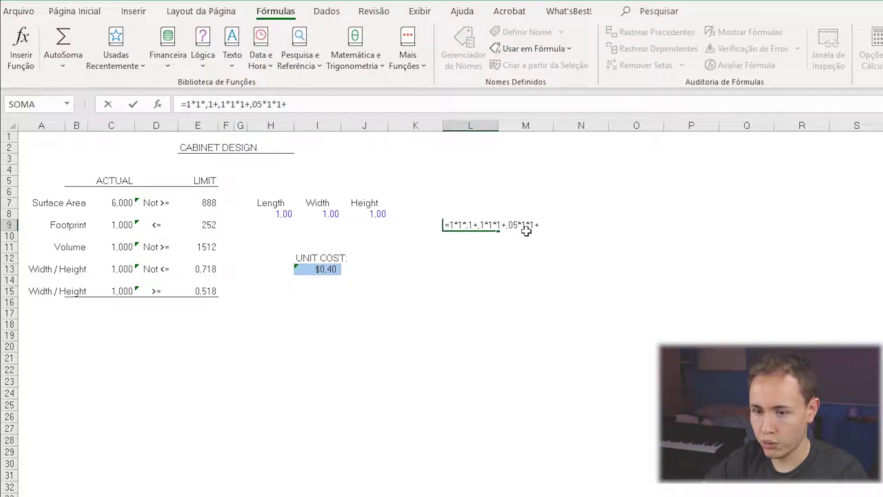
text(0)
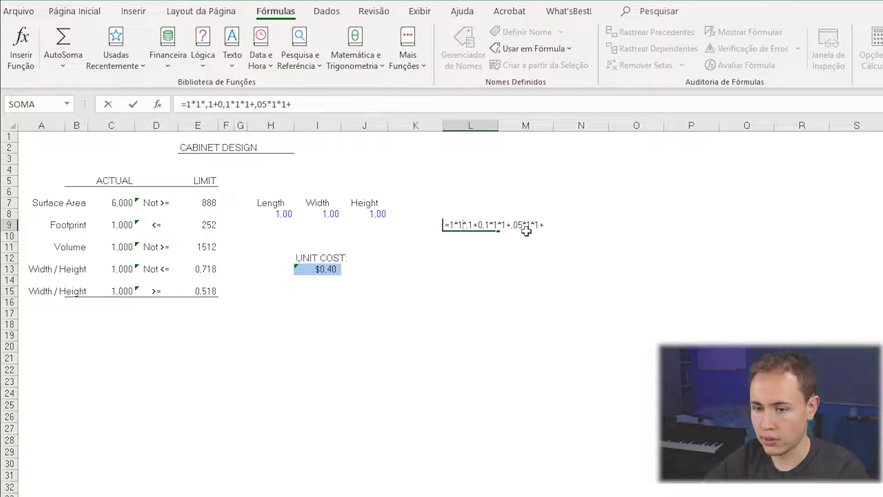
key(BackSpace)
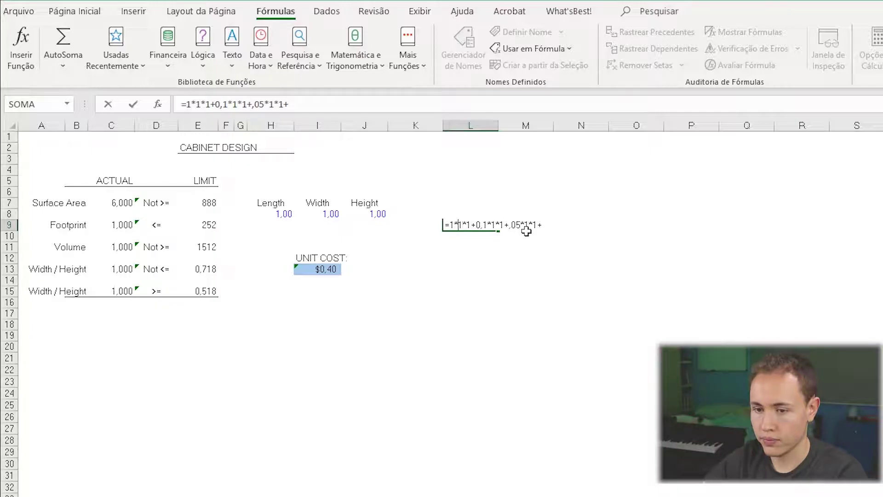
text(0,)
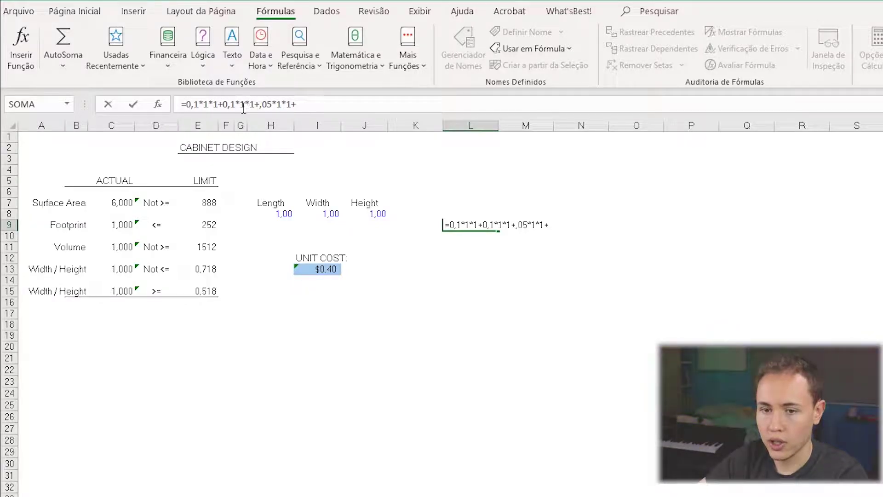
- Complete the L9 check formula by repeating the ,05*1*1 term until there are four, with no trailing plus sign
drag(314, 105, 255, 105)
key(ctrl+c)
click(371, 108)
key(ctrl+v)
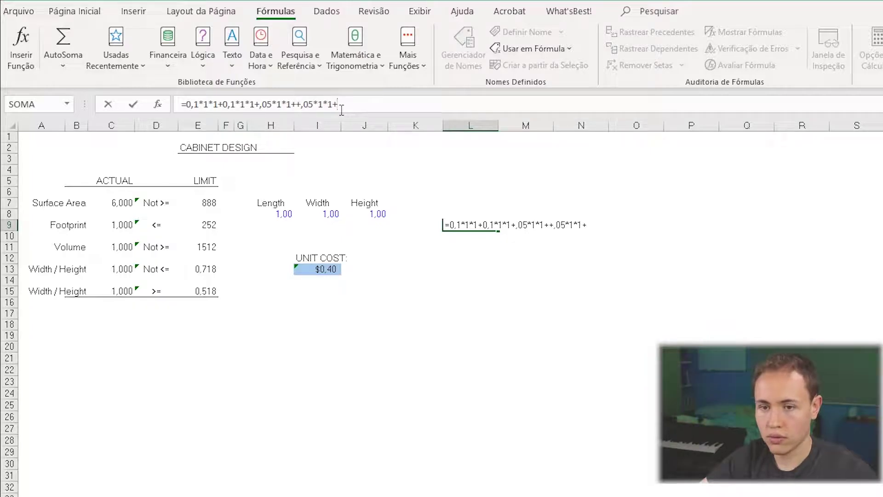
key(BackSpace)
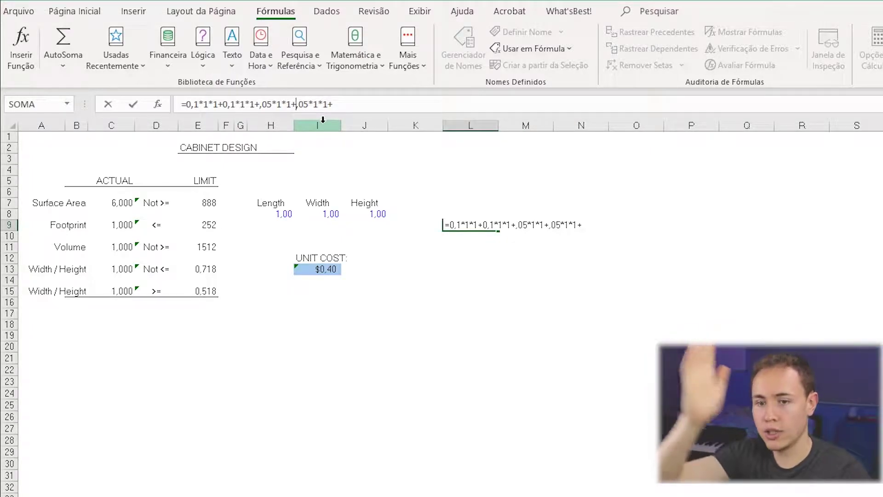
drag(339, 104, 288, 105)
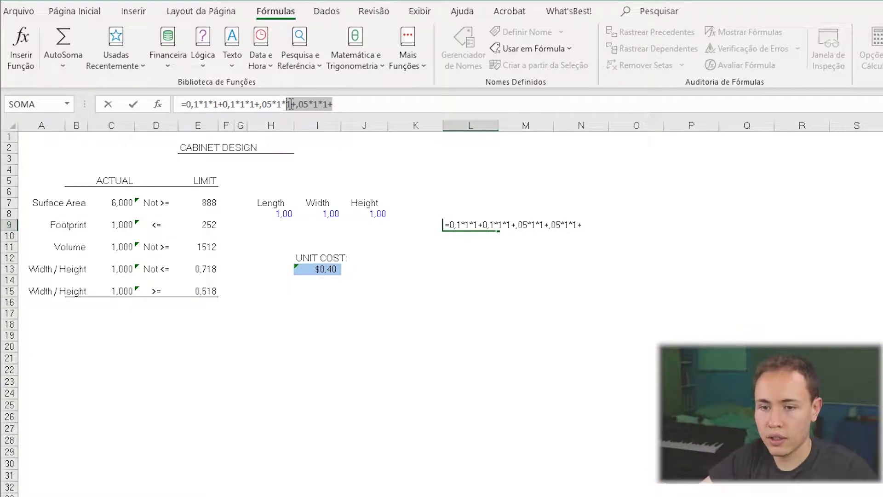
click(376, 106)
text(,05*1*1+)
text(,05*1*1+)
key(BackSpace)
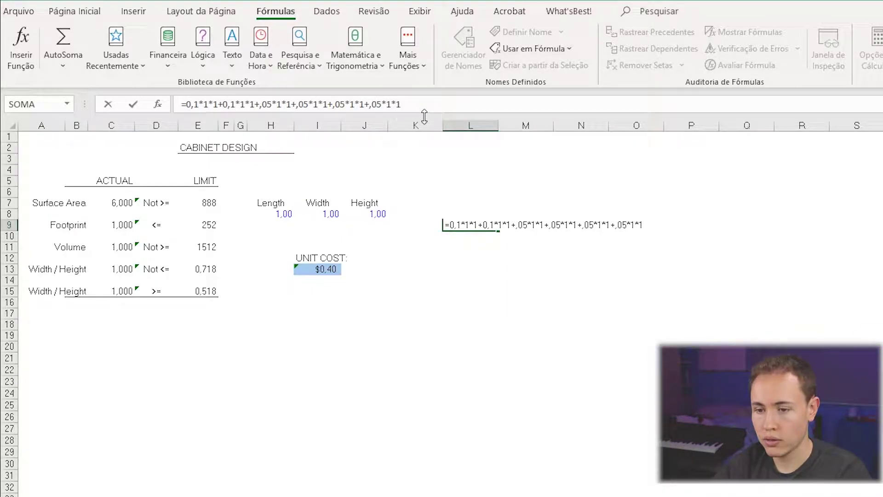
key(Return)
key(Up)
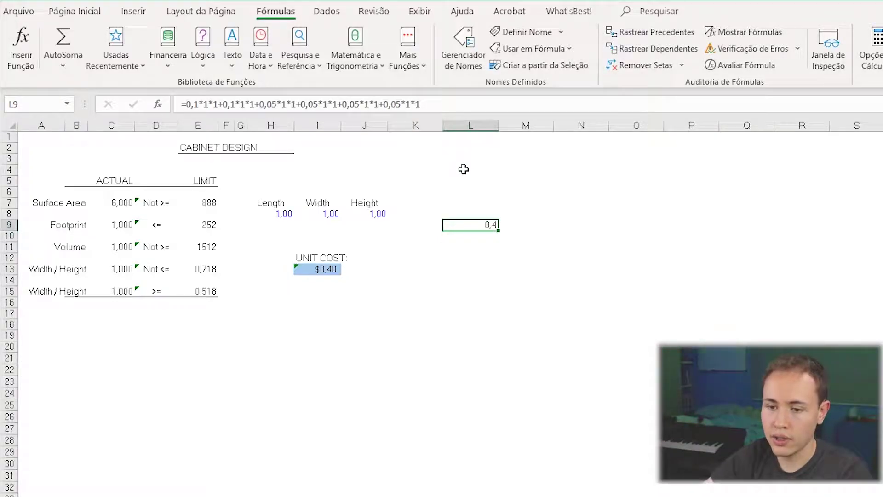
- Solve the cabinet design model with What'sBest! and check the model type in the status report
click(325, 269)
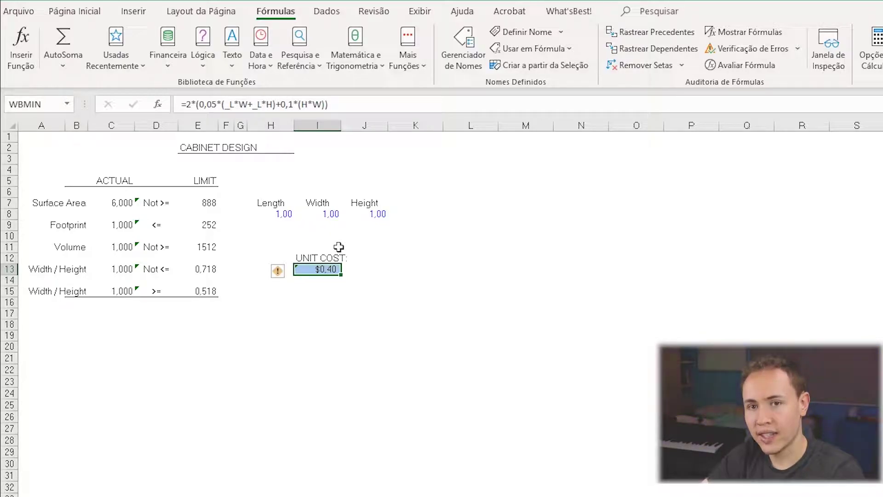
click(73, 12)
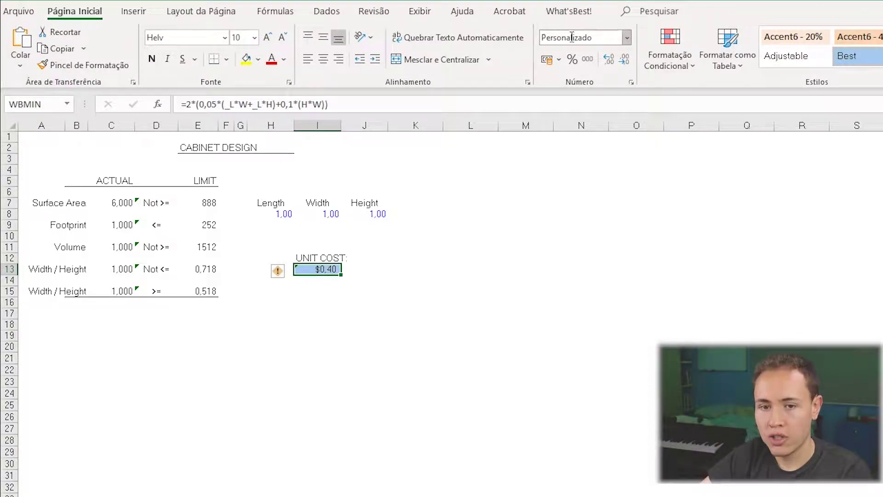
click(557, 13)
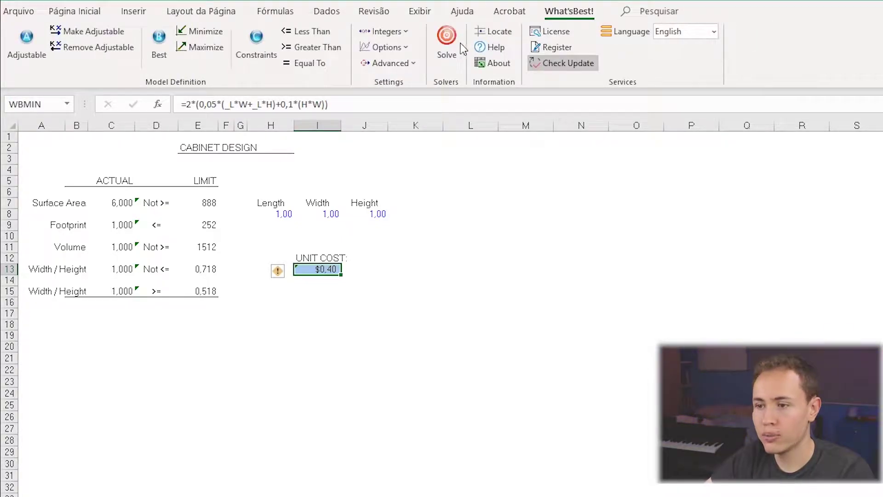
click(447, 44)
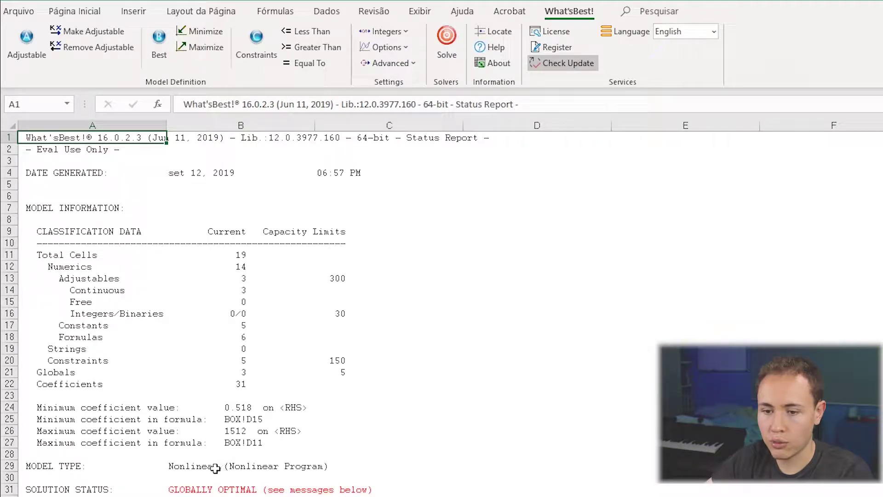
click(202, 468)
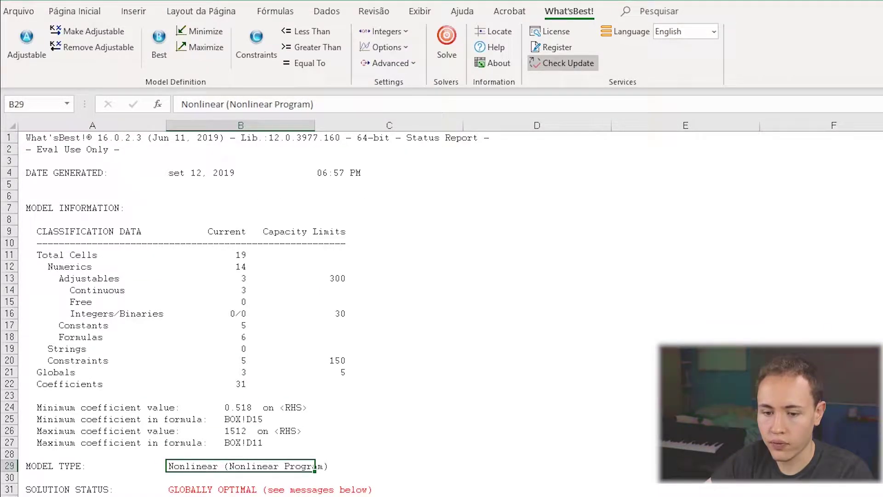
- Return to the cabinet design sheet and examine the solved unit cost and the constraint indicators in column D
key(ctrl+Page_Up)
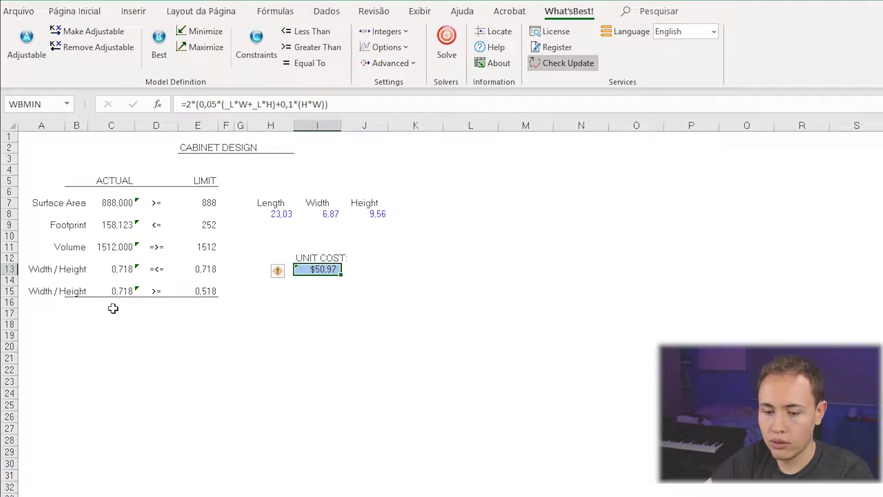
click(324, 280)
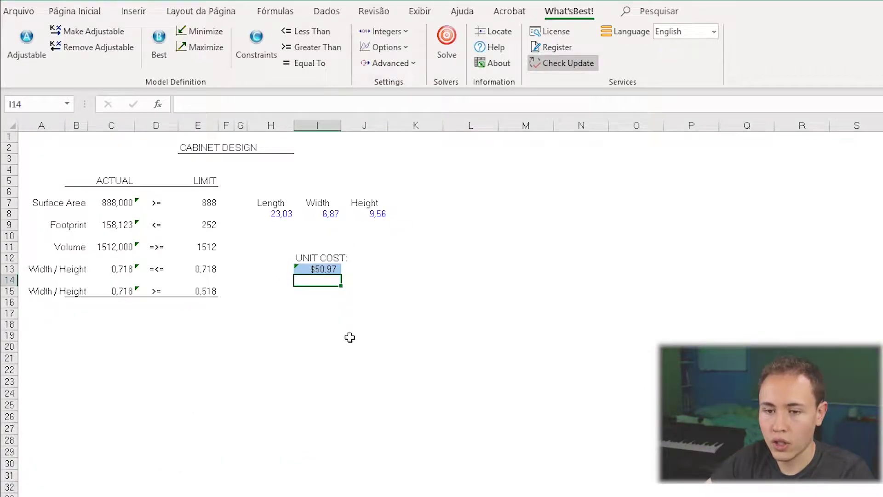
key(Up)
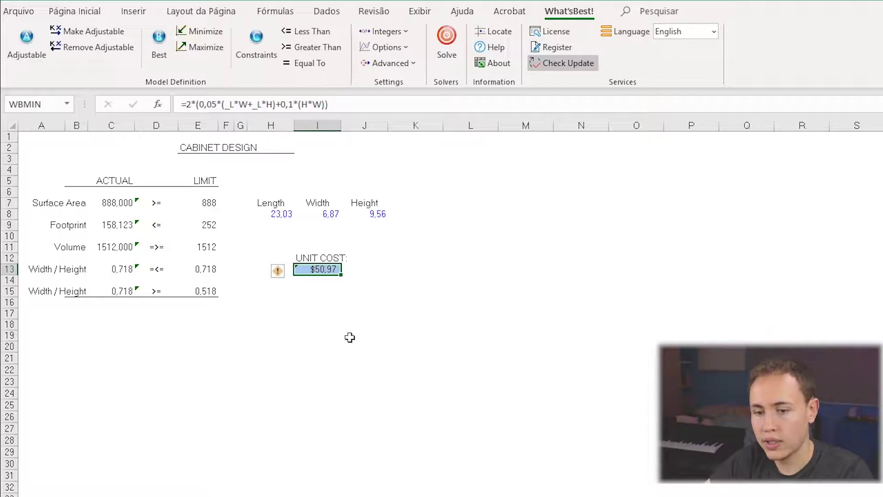
drag(157, 205, 156, 281)
click(171, 214)
key(Up)
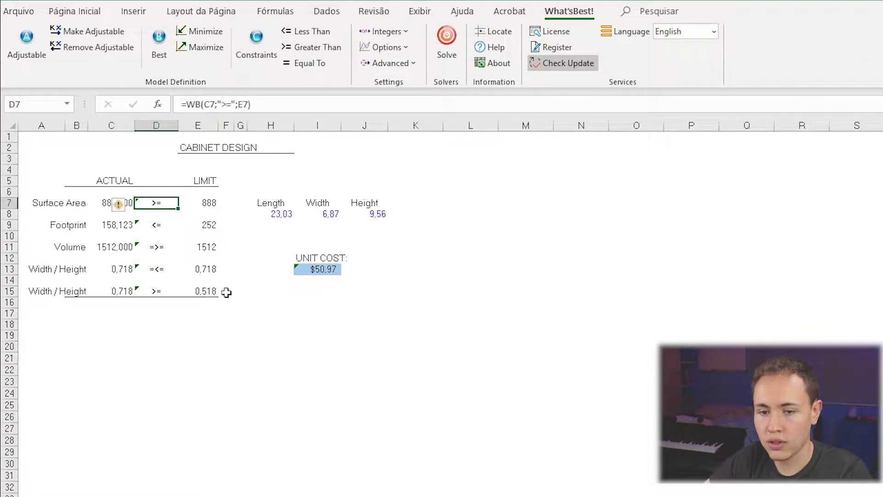
key(Down)
key(Down)
click(226, 313)
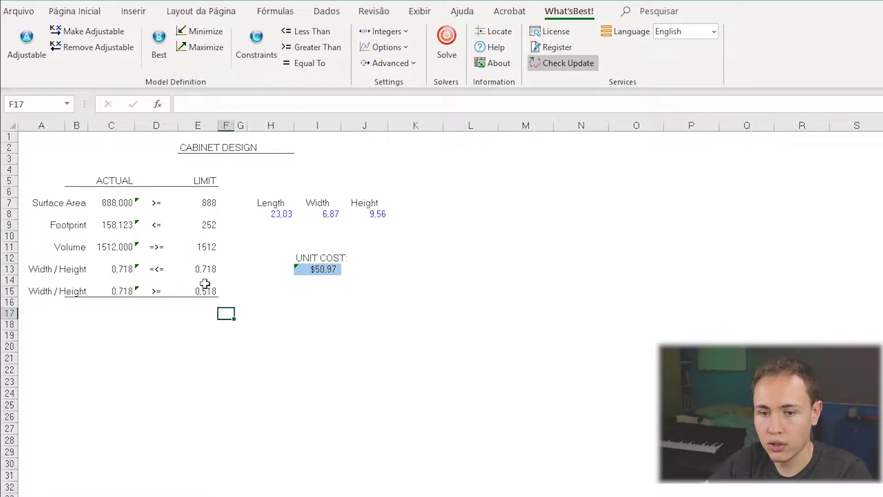
- Compare the Footprint, Volume and upper Width / Height limits in E9, E11 and E13 with their actual values, and review the unit cost in I13
click(168, 225)
click(204, 226)
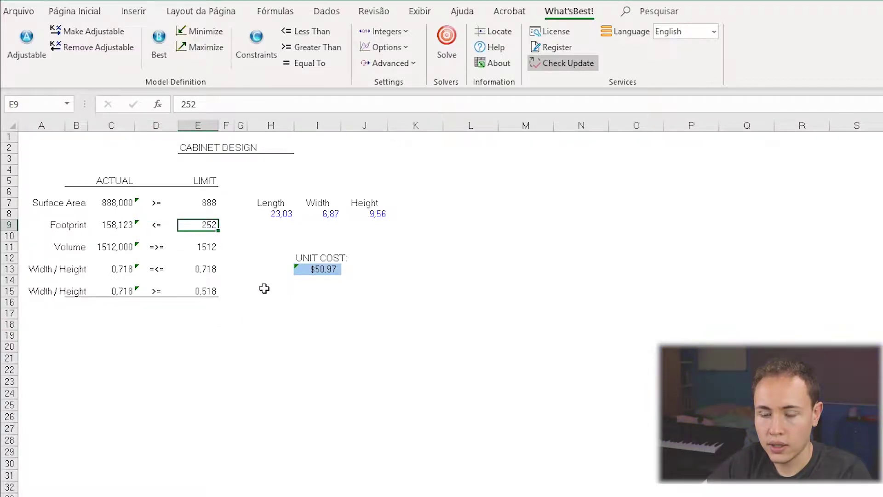
drag(204, 225, 167, 226)
click(204, 226)
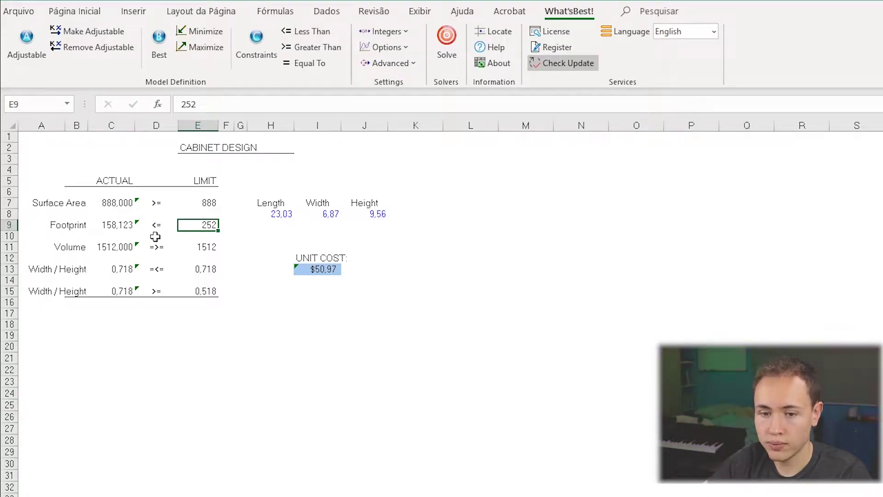
key(Down)
key(Down)
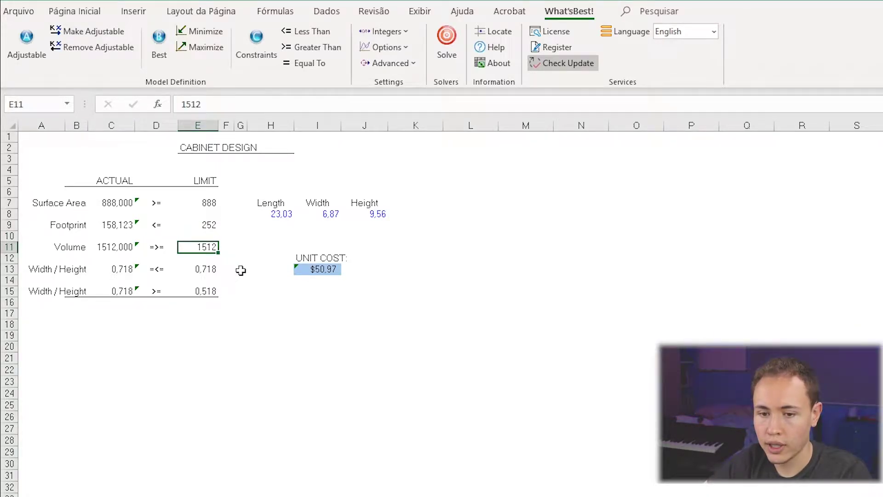
key(Down)
key(Down)
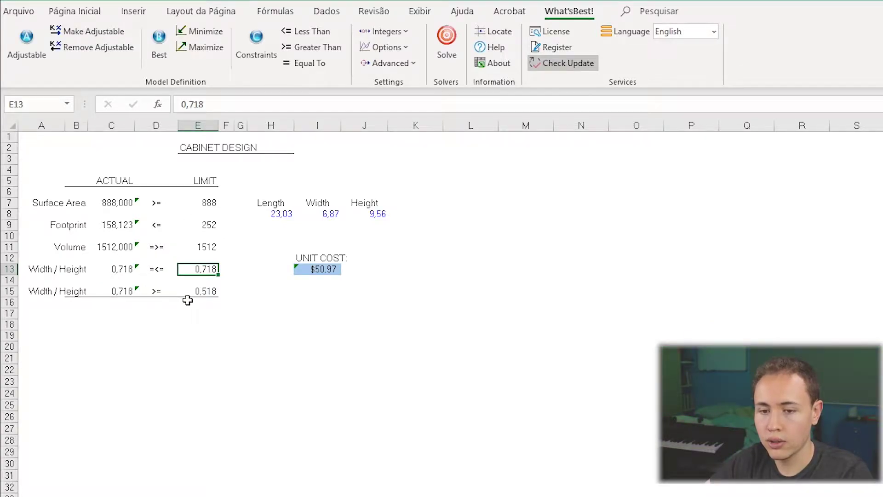
click(311, 270)
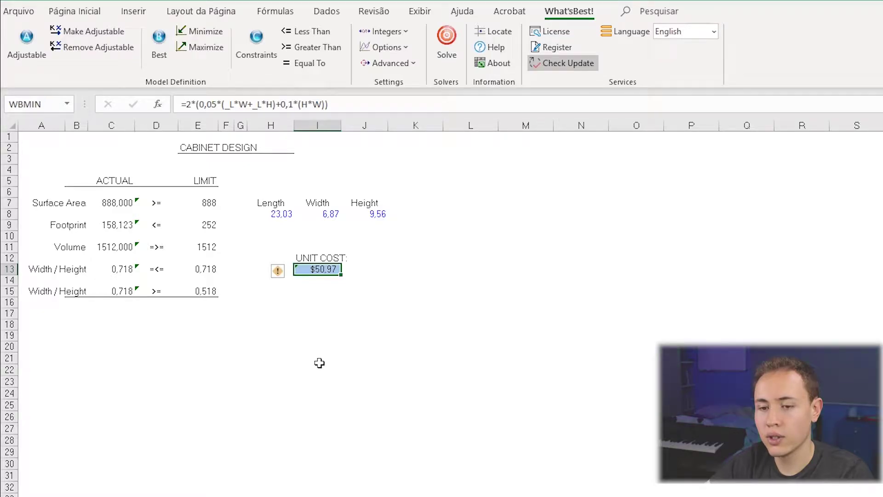